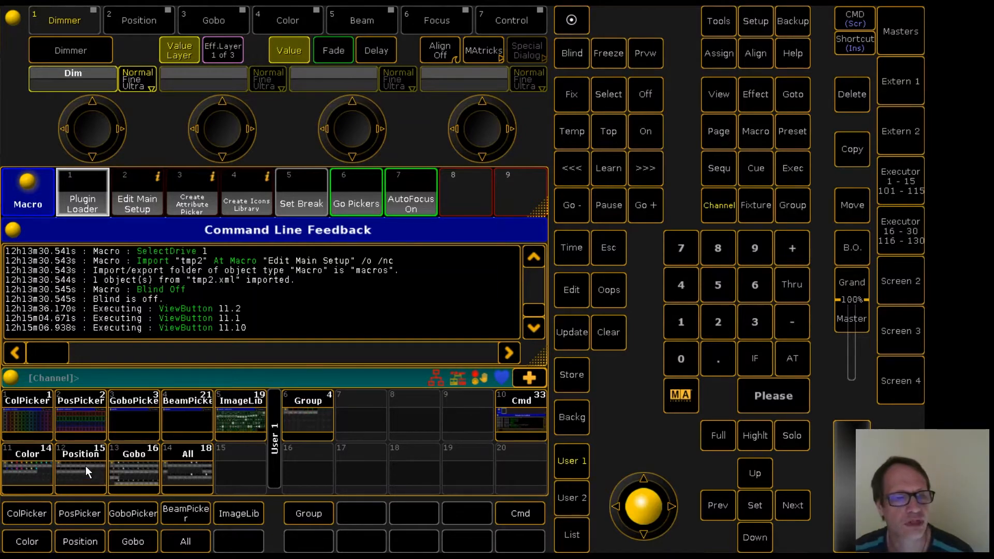
Review the fixture groups, the gobo presets and the All presets available for building the picker.
left_click(303, 411)
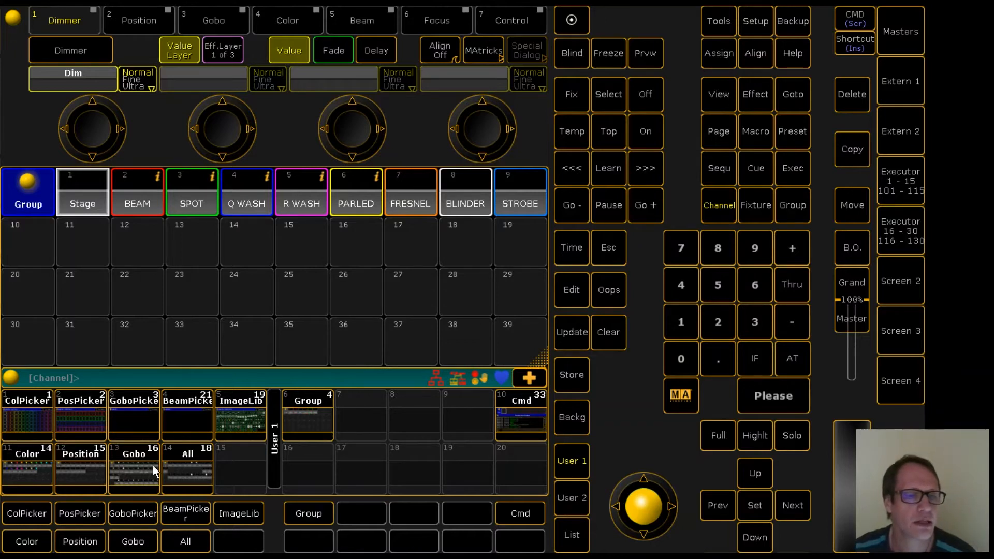
left_click(133, 468)
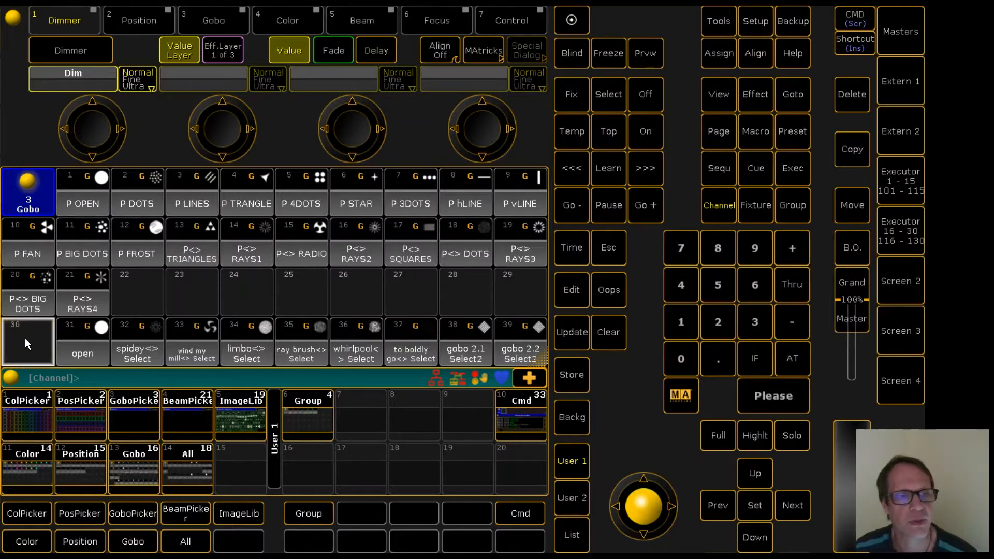
scroll(24, 340, "down", 2)
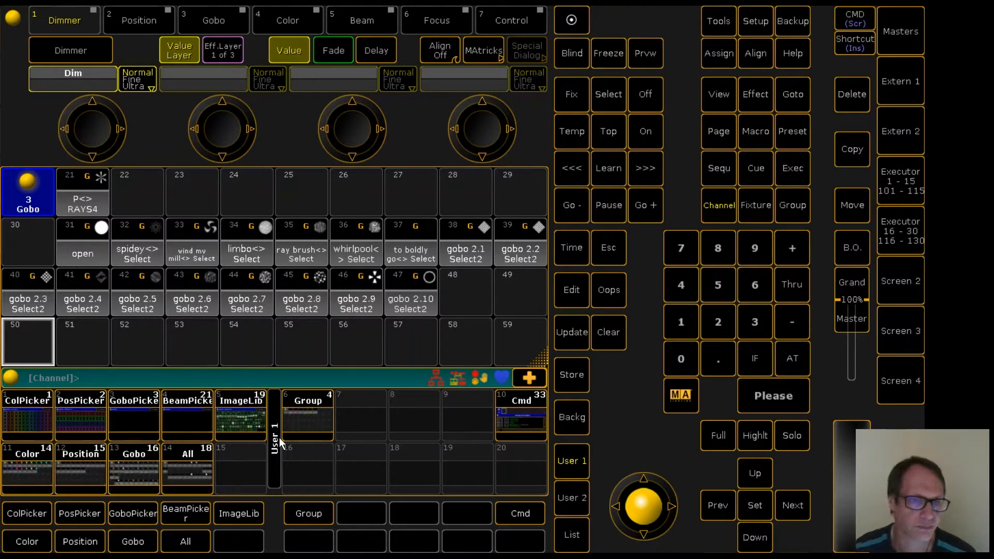
left_click(186, 468)
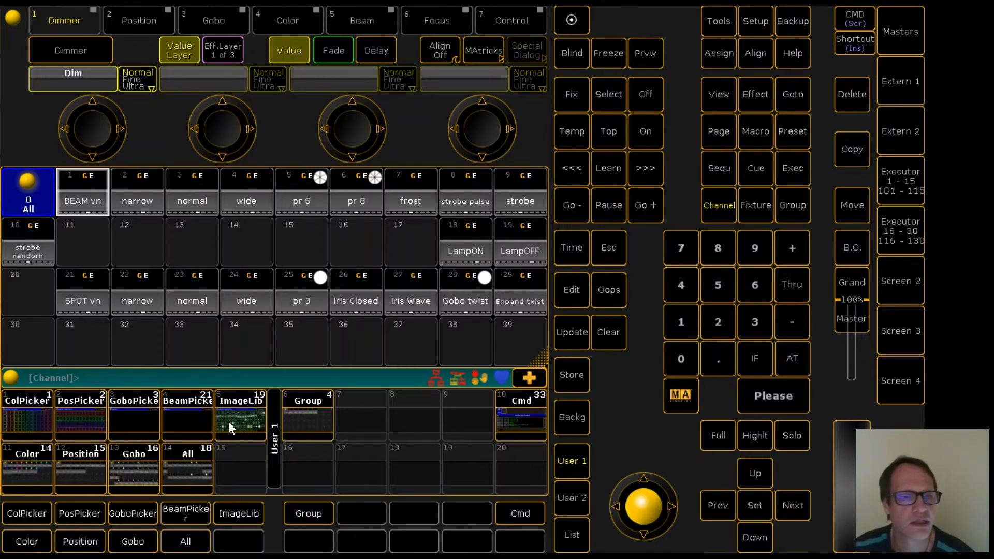
Run the Create Attribute Picker macro from the Cmd view with attribute type number 3.
left_click(517, 414)
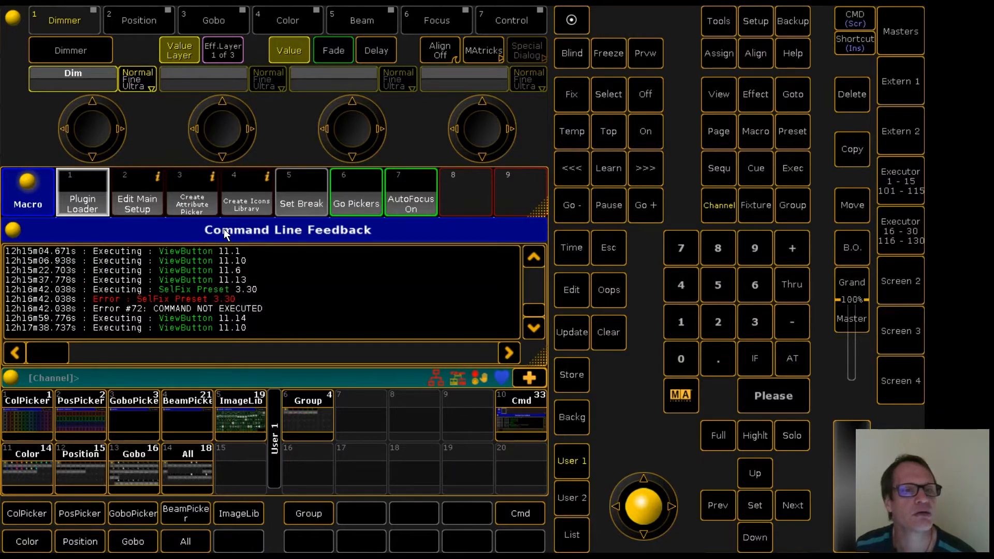
left_click(191, 205)
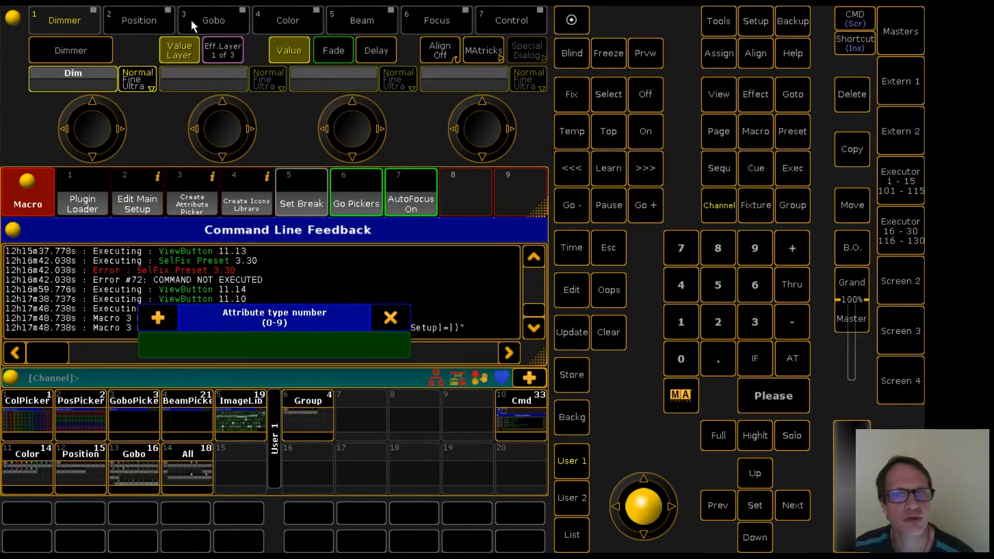
left_click(753, 324)
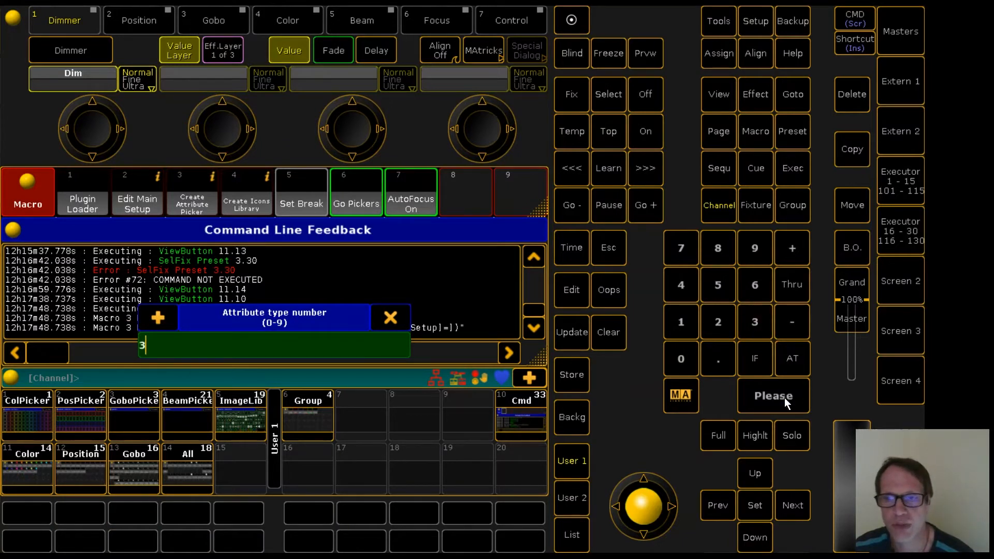
left_click(766, 398)
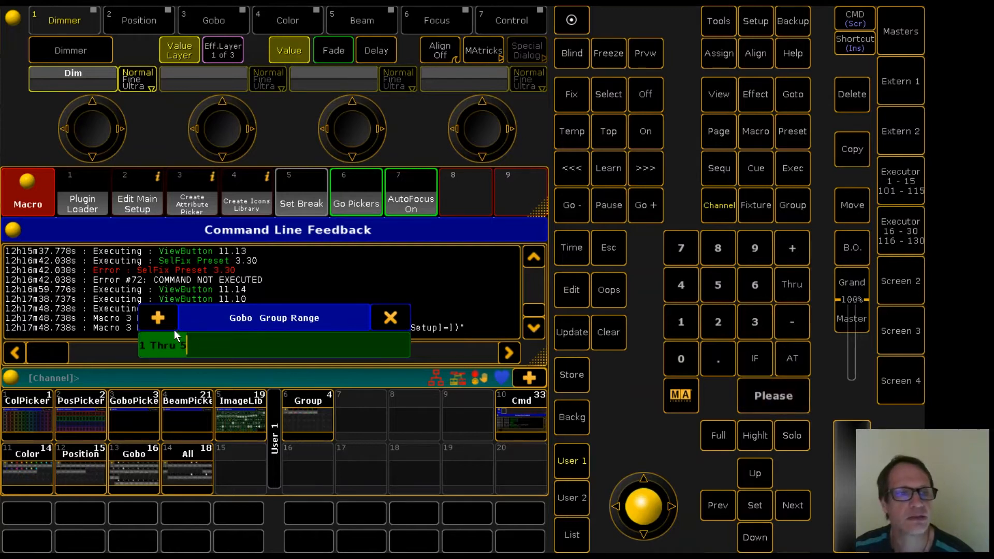
Set the gobo group range to 2 THRU 3.
left_click(719, 324)
left_click(790, 287)
left_click(752, 320)
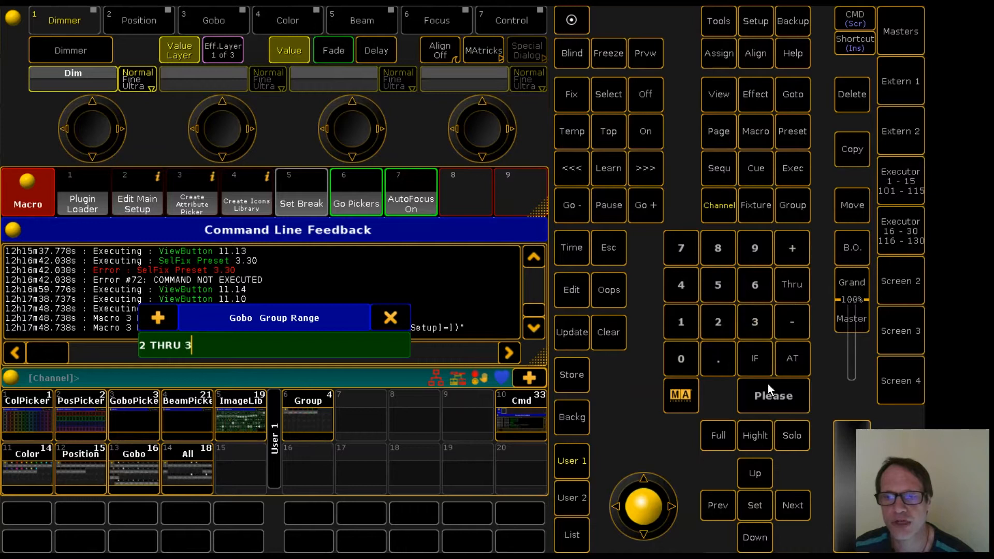
left_click(772, 397)
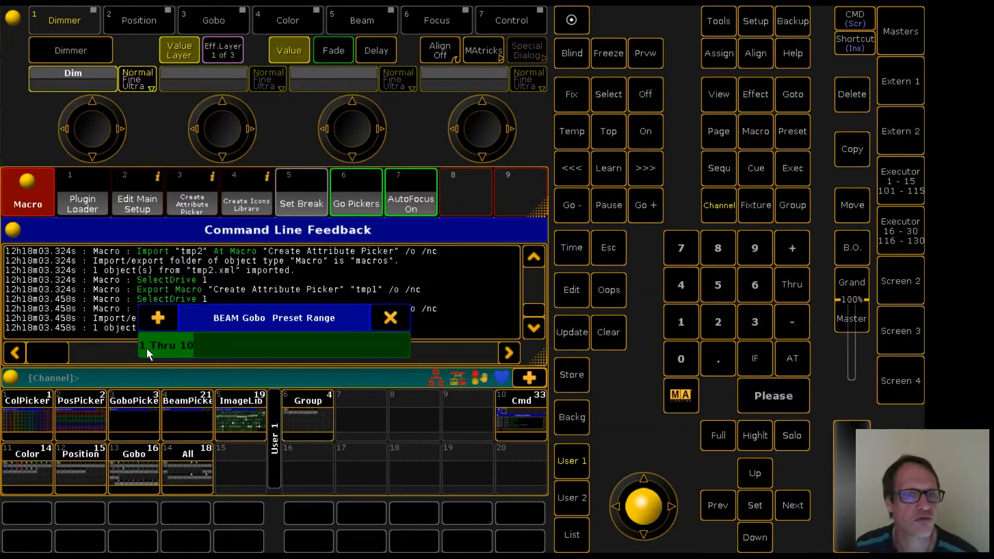
Set the gobo preset range for the BEAM group to 1 THRU 21.
left_click(679, 321)
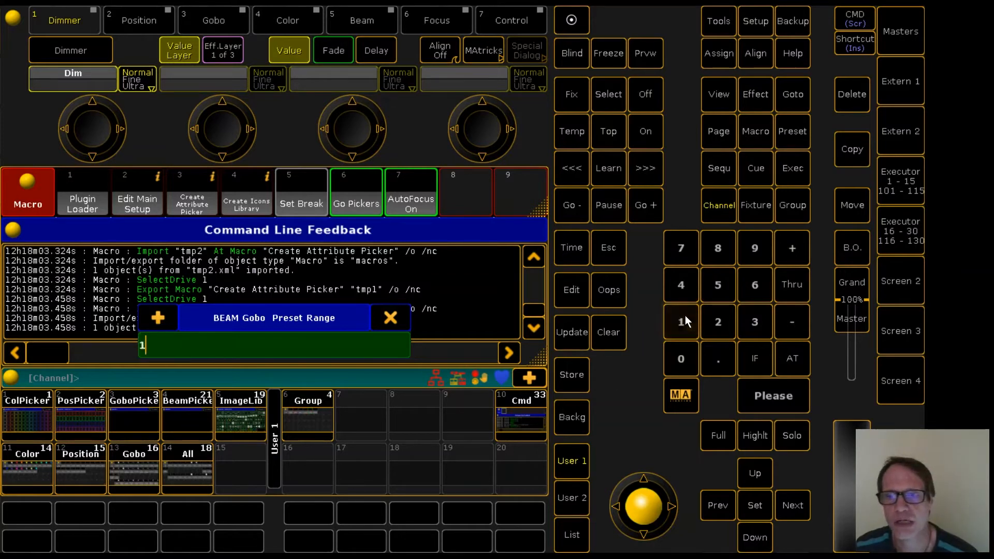
left_click(797, 286)
left_click(718, 321)
left_click(680, 321)
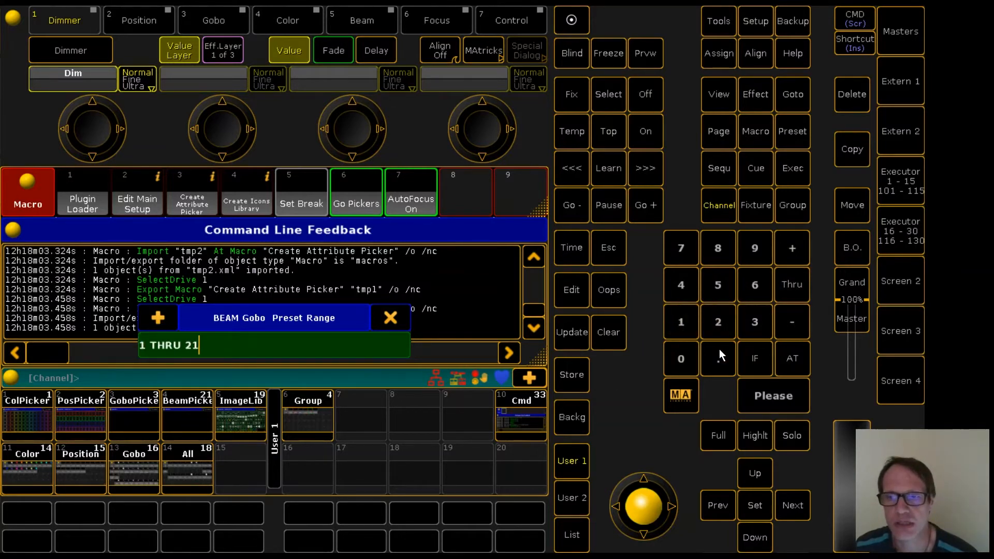
left_click(774, 401)
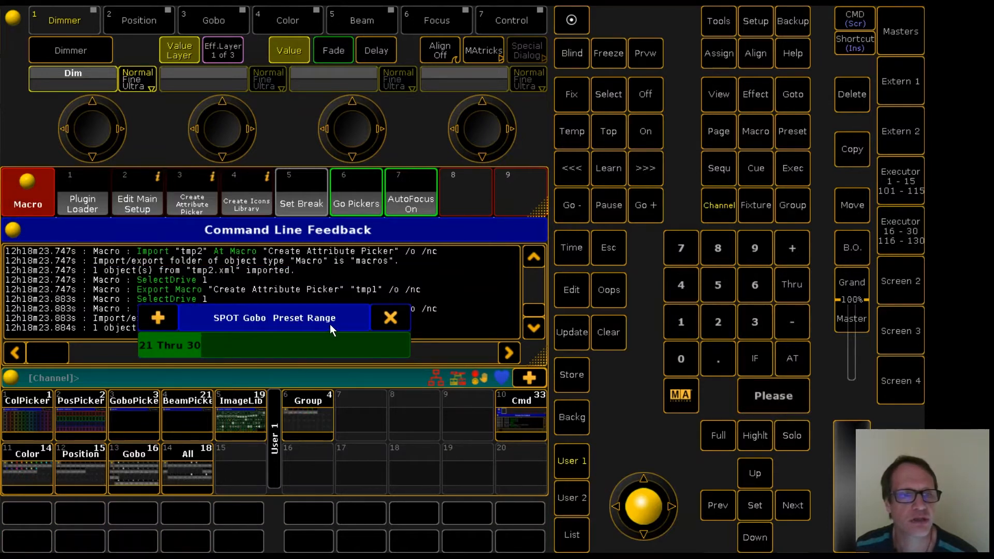
Set the gobo preset range for the SPOT group to 31 THRU 47.
left_click(679, 323)
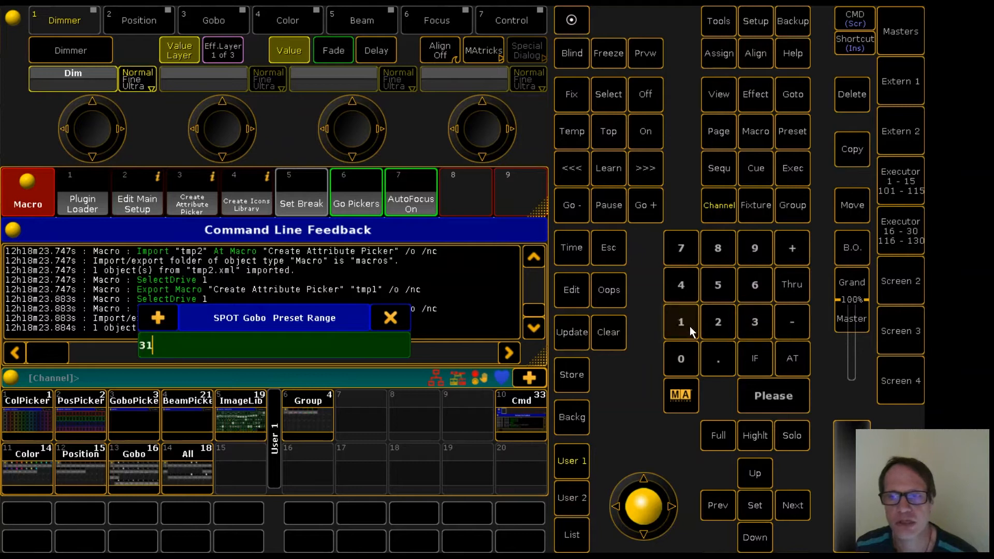
left_click(787, 287)
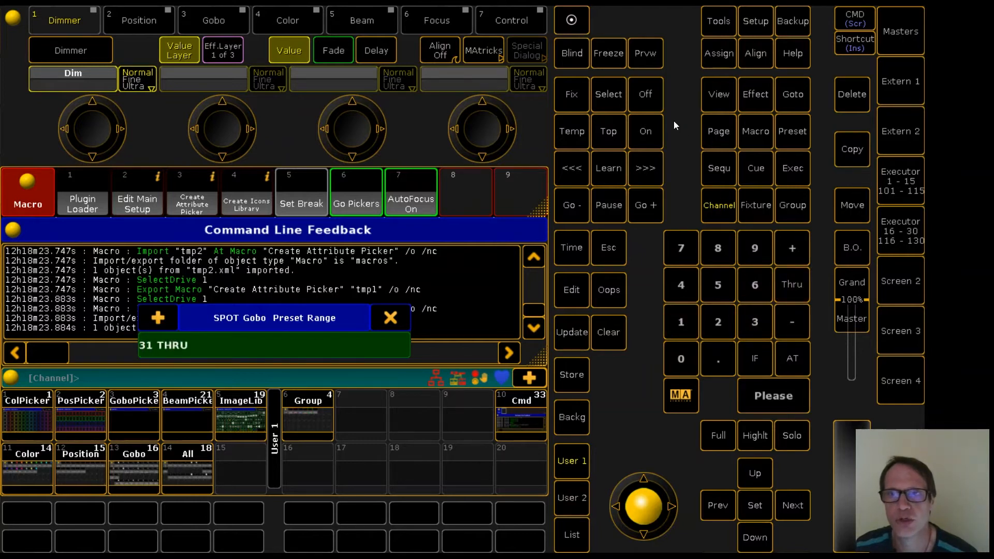
left_click(680, 285)
left_click(679, 256)
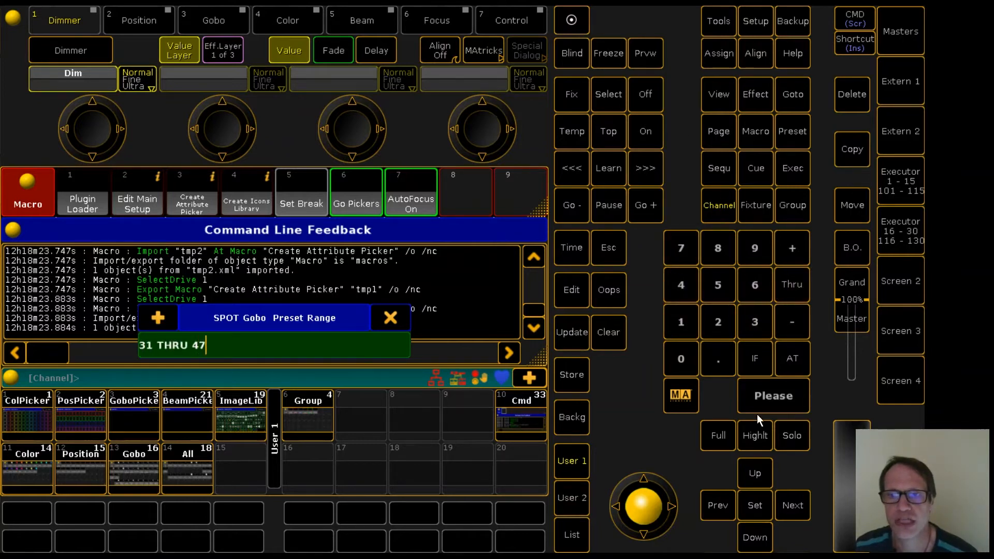
left_click(771, 396)
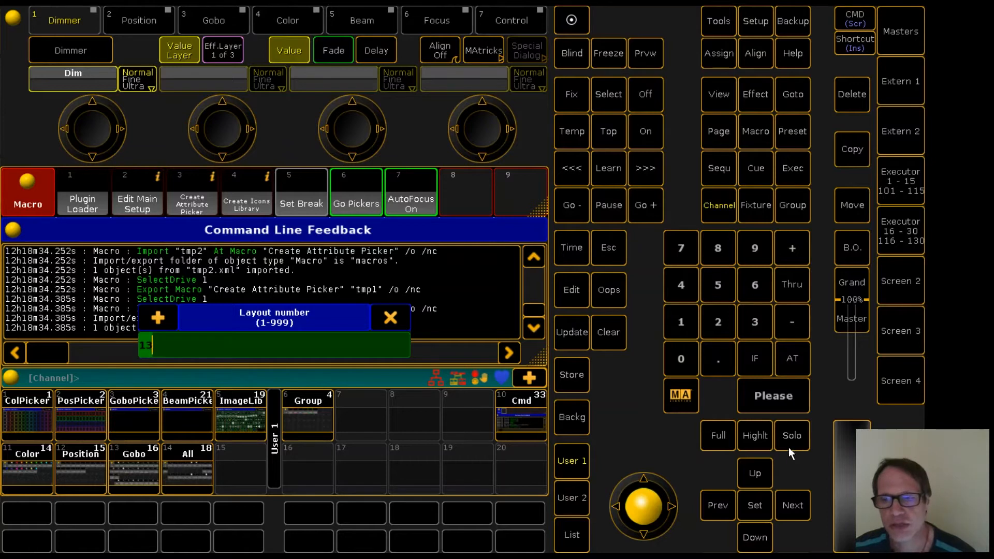
Accept layout number 13, a layout width of 11 and the proposed layout height.
left_click(766, 406)
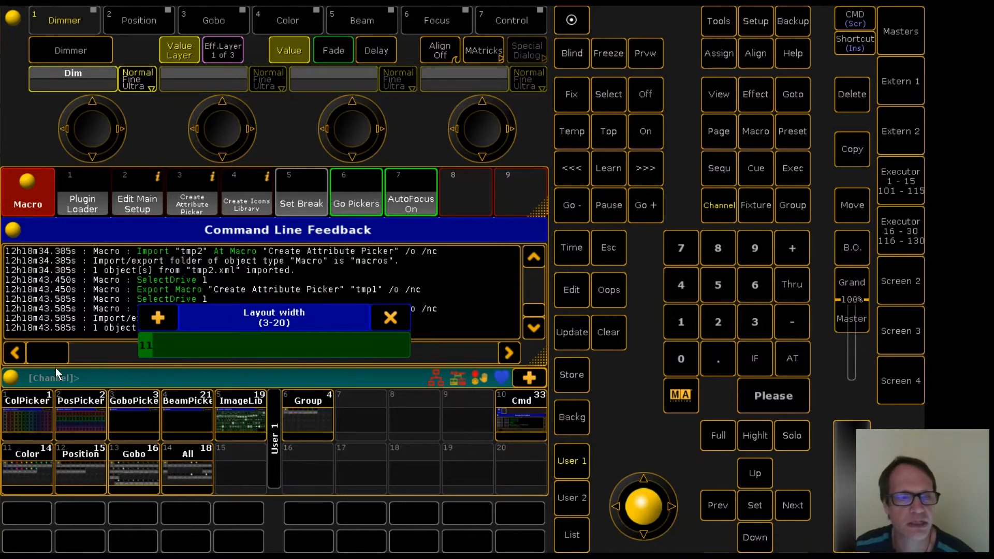
left_click(771, 400)
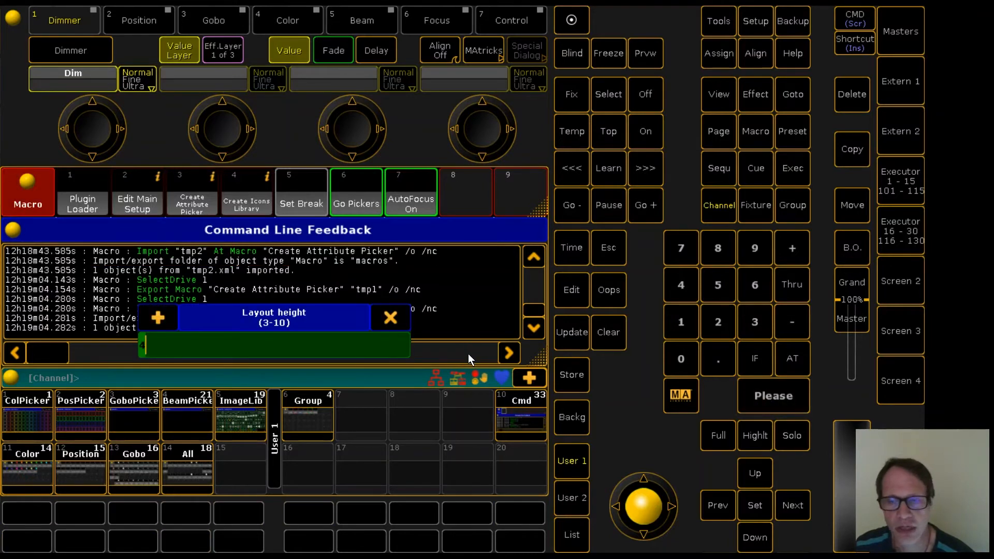
left_click(771, 395)
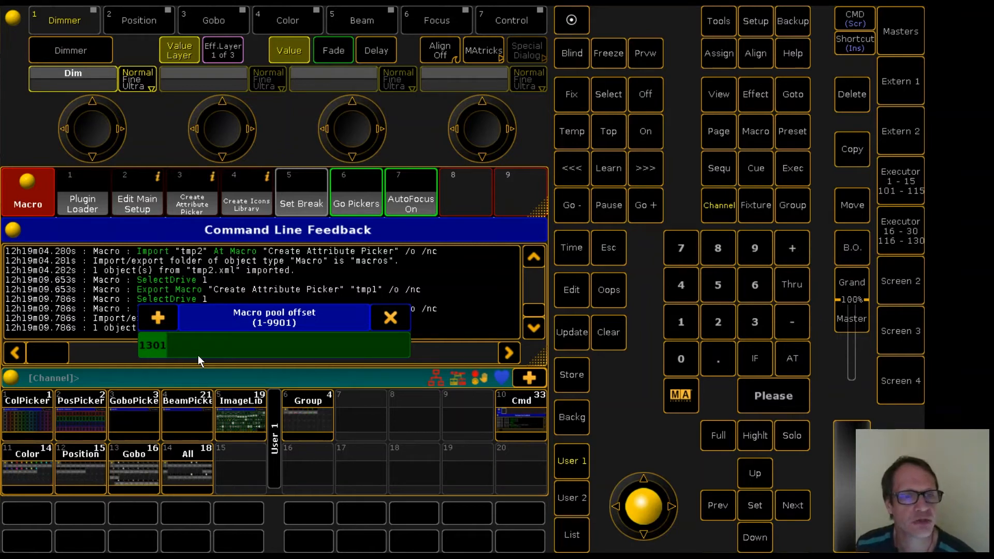
Accept 1301 as the offset for the macro, image and sequence pools.
left_click(779, 395)
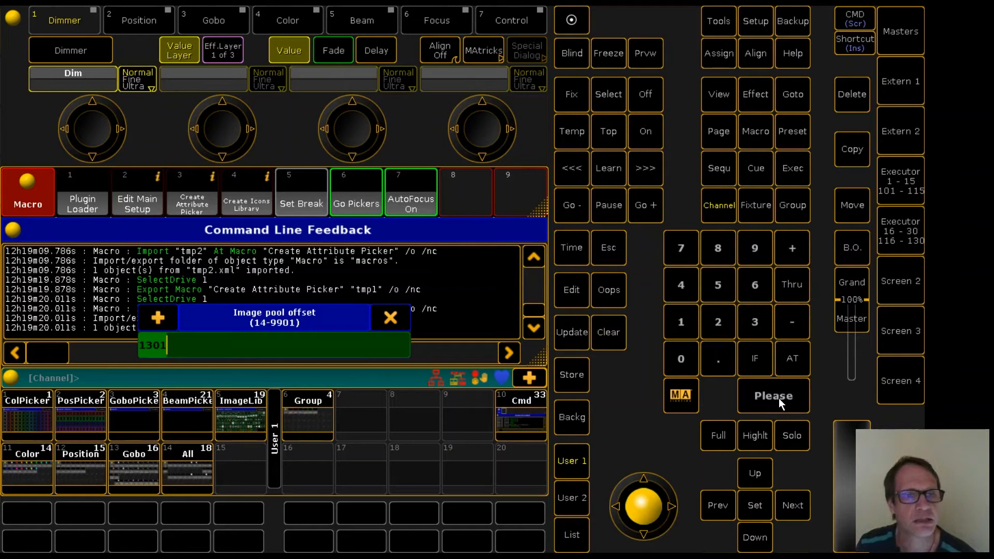
left_click(777, 399)
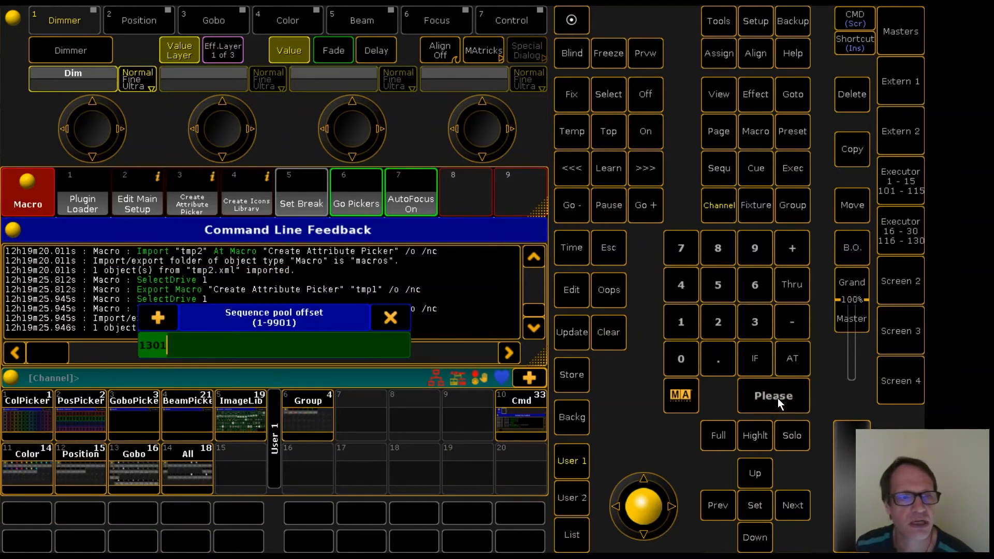
left_click(777, 399)
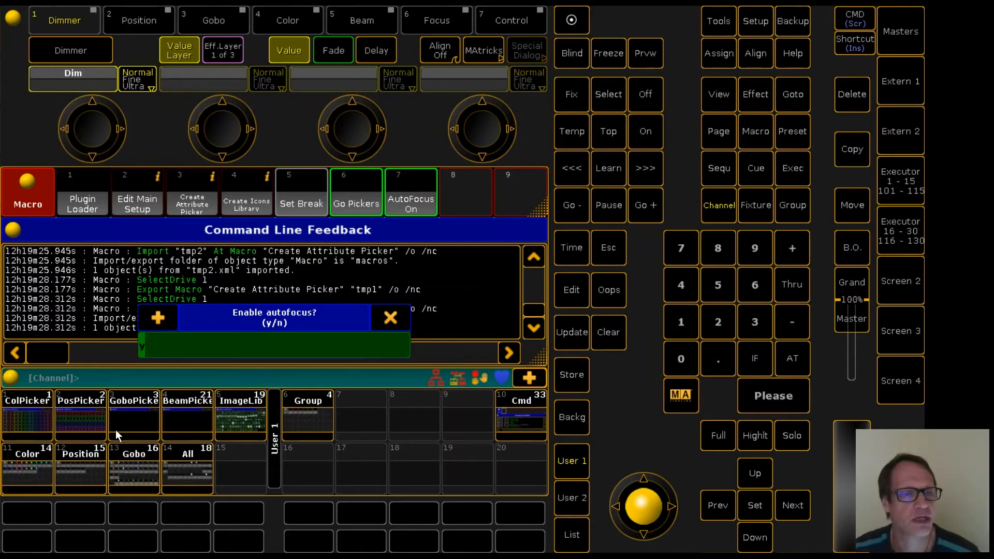
Enable autofocus with a maximum of 2 wheels, using 901 for both the first focus preset and the first focus sequence.
left_click(771, 399)
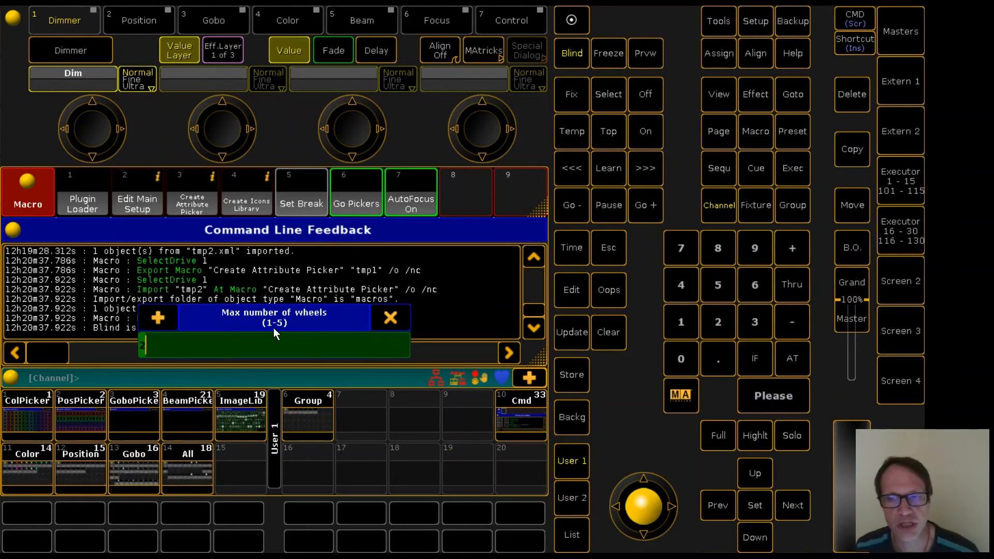
left_click(769, 396)
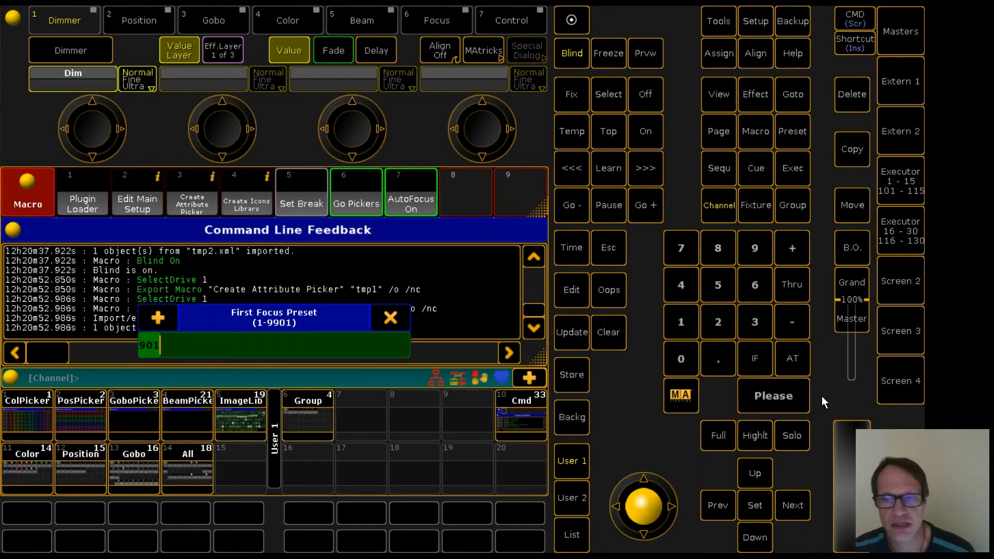
left_click(766, 401)
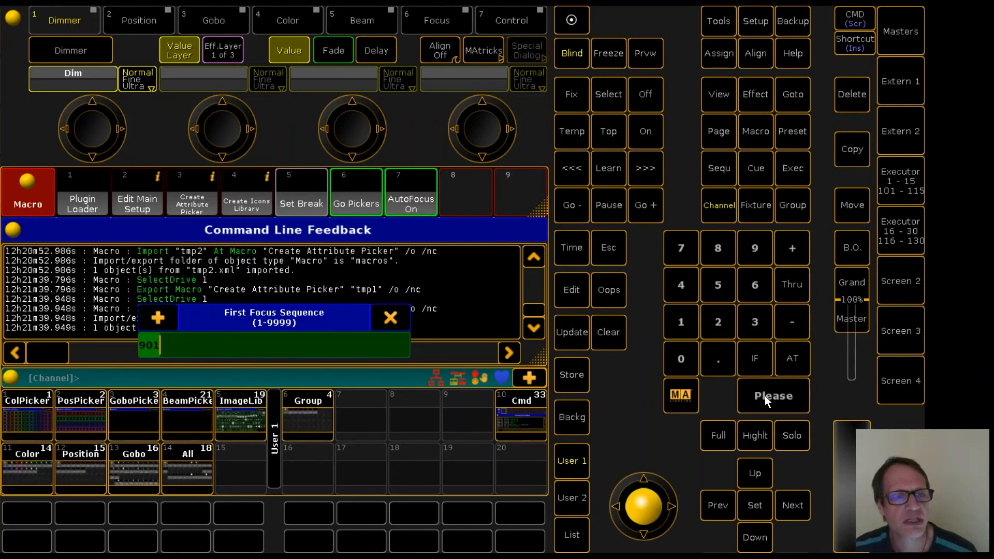
left_click(765, 396)
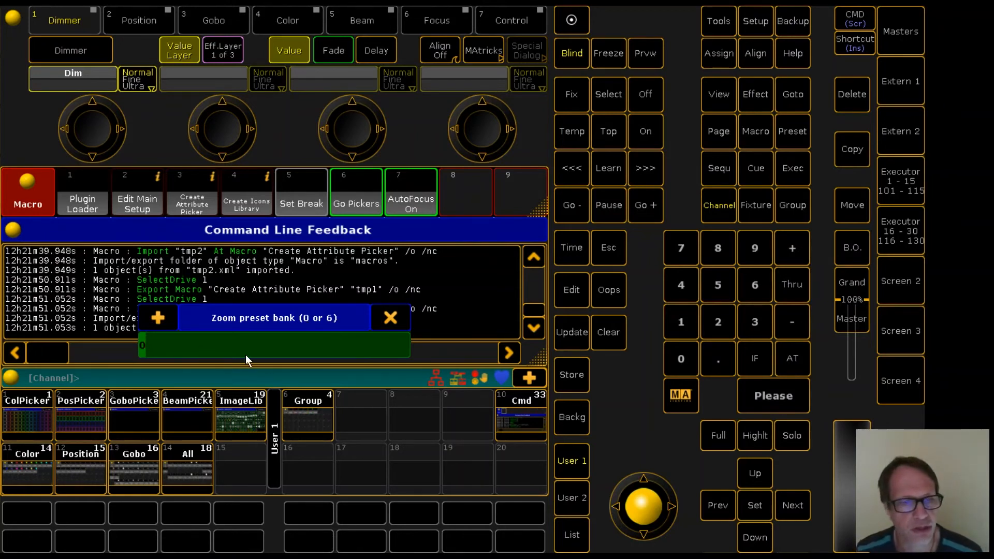
Use zoom preset bank 0 with zoom presets 1 Thru 4 for BEAM and 21 Thru 24 for SPOT.
left_click(757, 397)
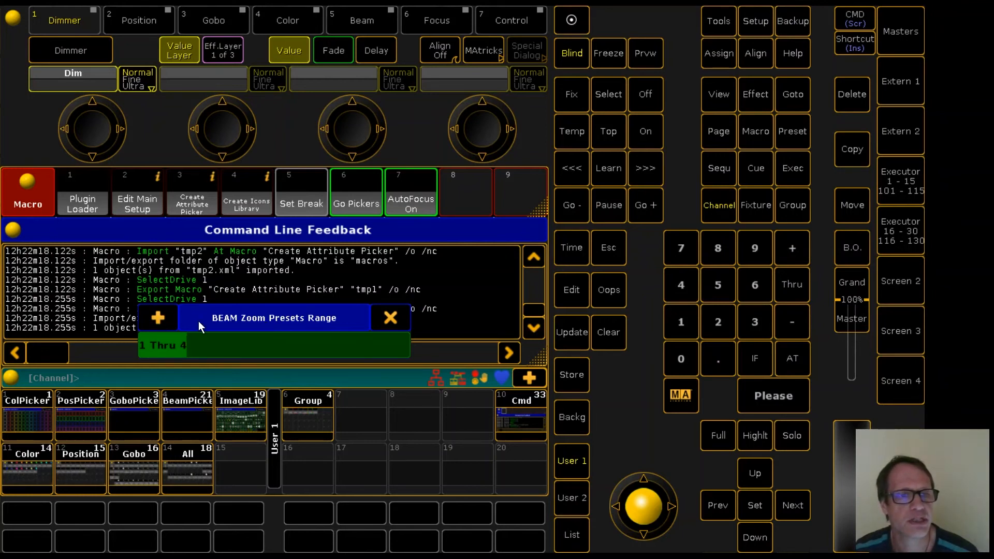
left_click(767, 399)
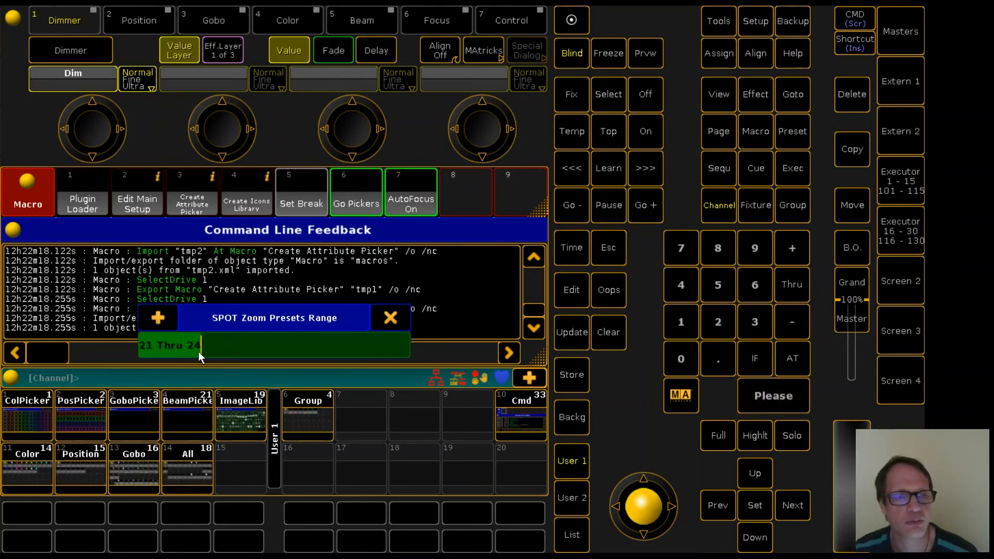
left_click(768, 396)
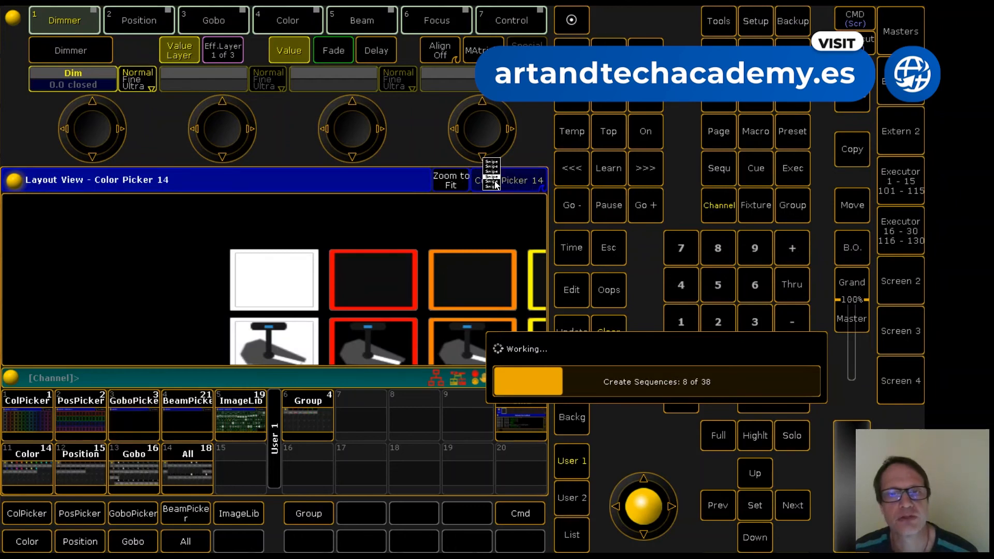
Display the Gobo Picker 13 layout in the layout view and fit the whole picker grid in it.
left_click(494, 182)
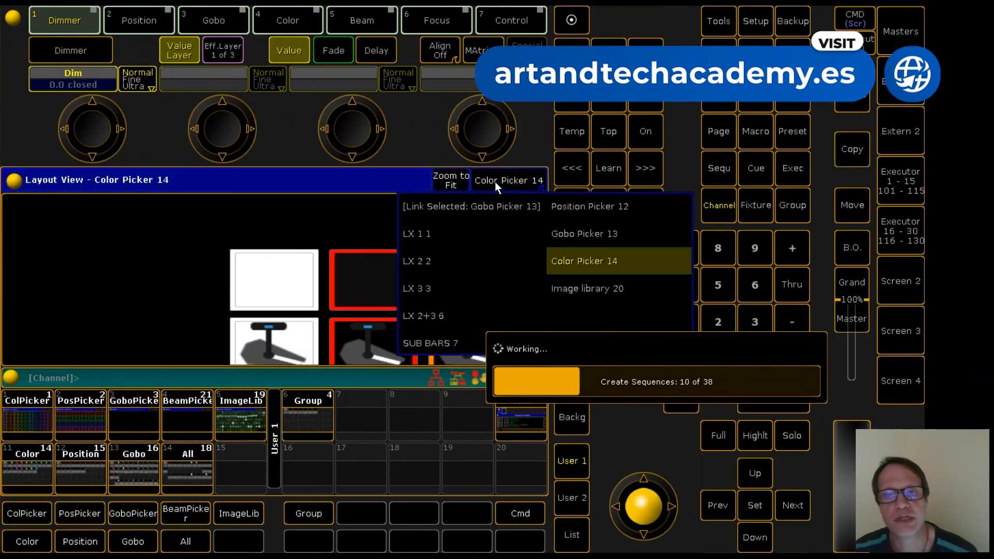
left_click(571, 233)
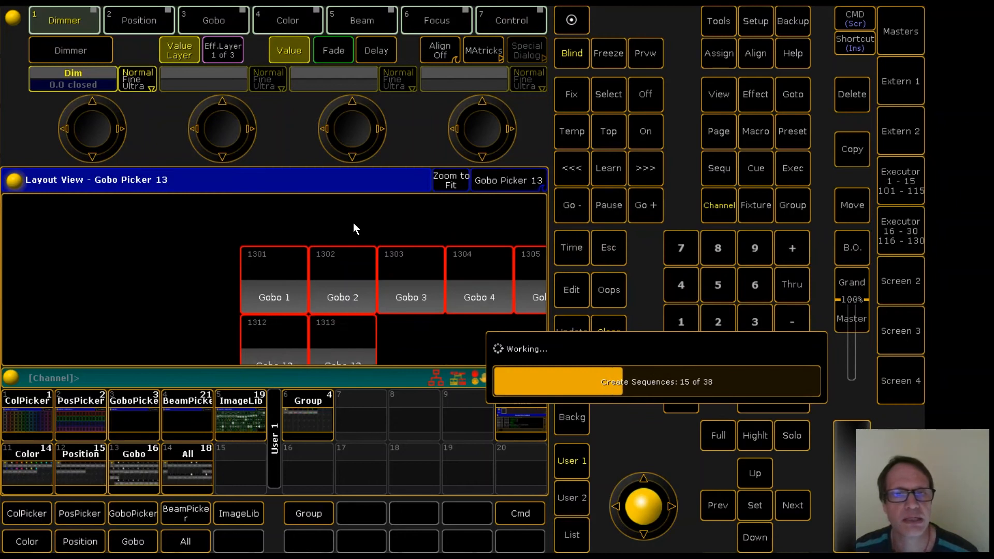
left_click(451, 181)
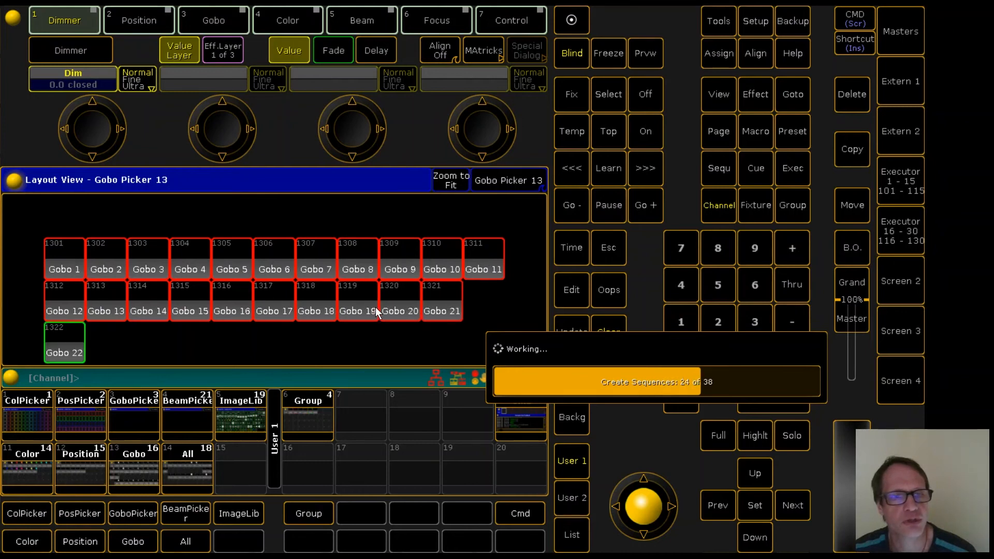
left_click(448, 181)
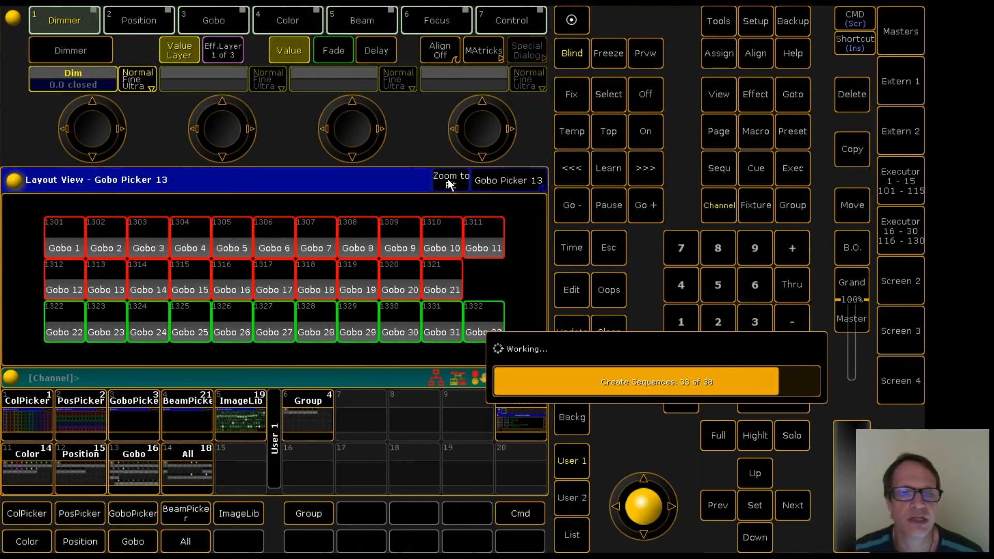
left_click(448, 179)
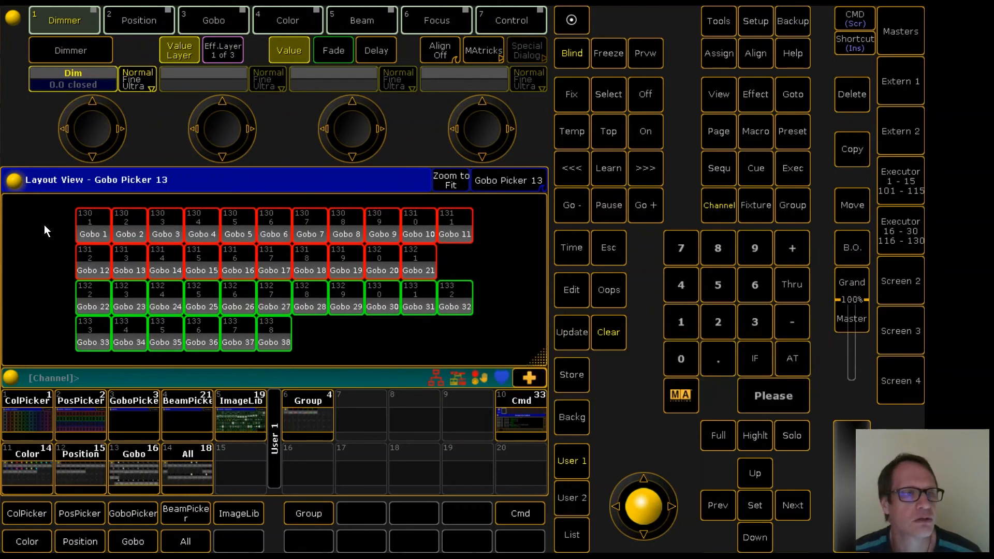
Refit the Gobo Picker 13 layout and enlarge it until the grid of tiles fills the layout view.
left_click(453, 180)
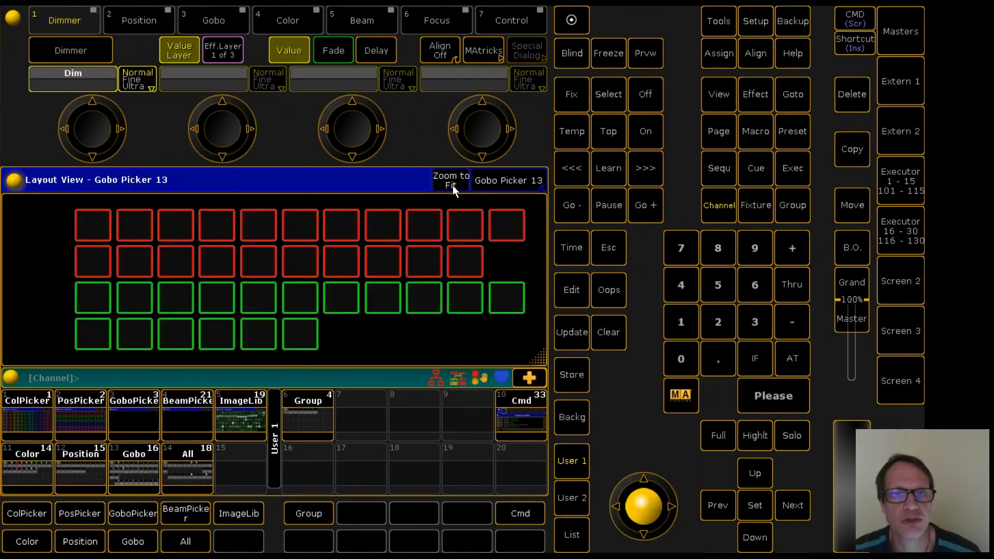
left_click(453, 184)
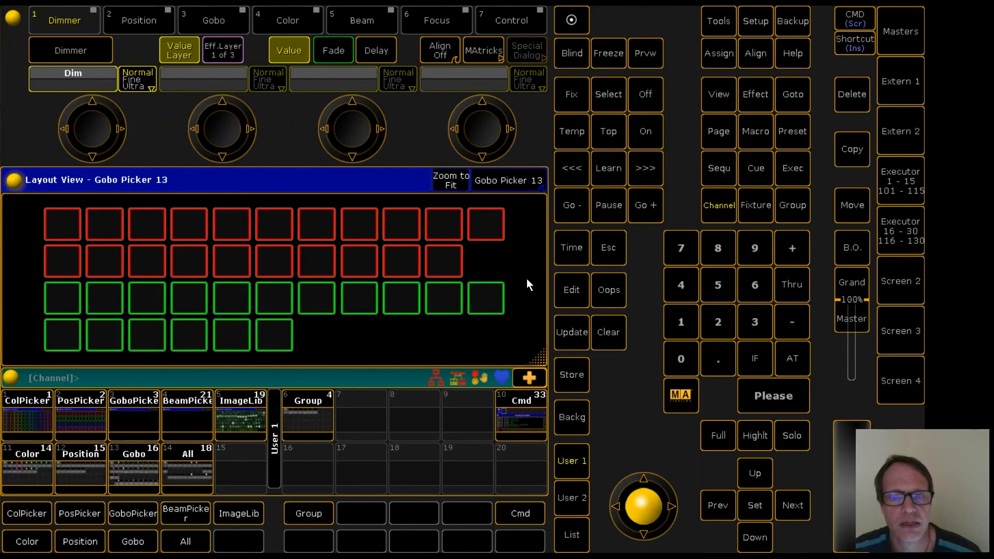
scroll(526, 279, "up", 6)
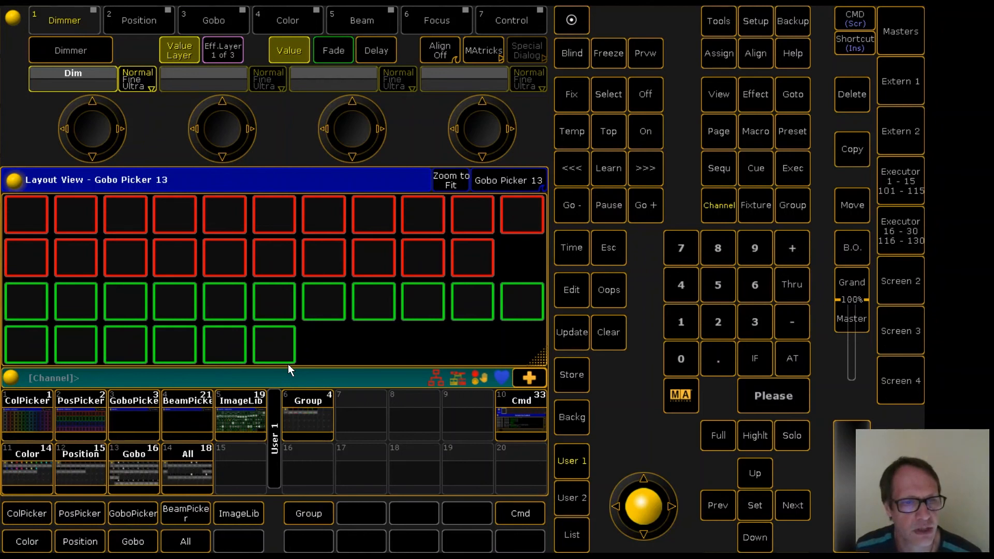
Select the plain filled-disc image in the Image library 20 layout and return to the GoboPicker view.
left_click(243, 416)
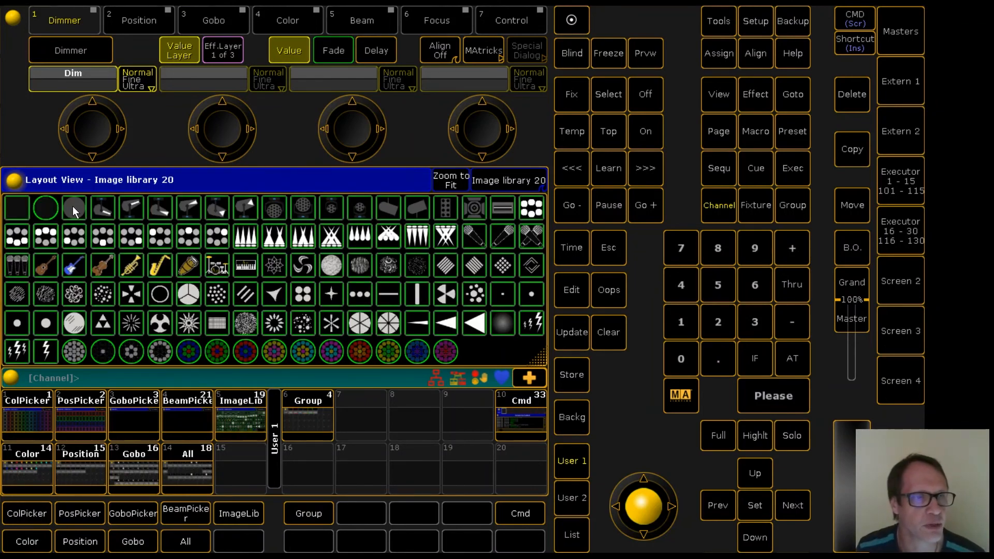
left_click(135, 413)
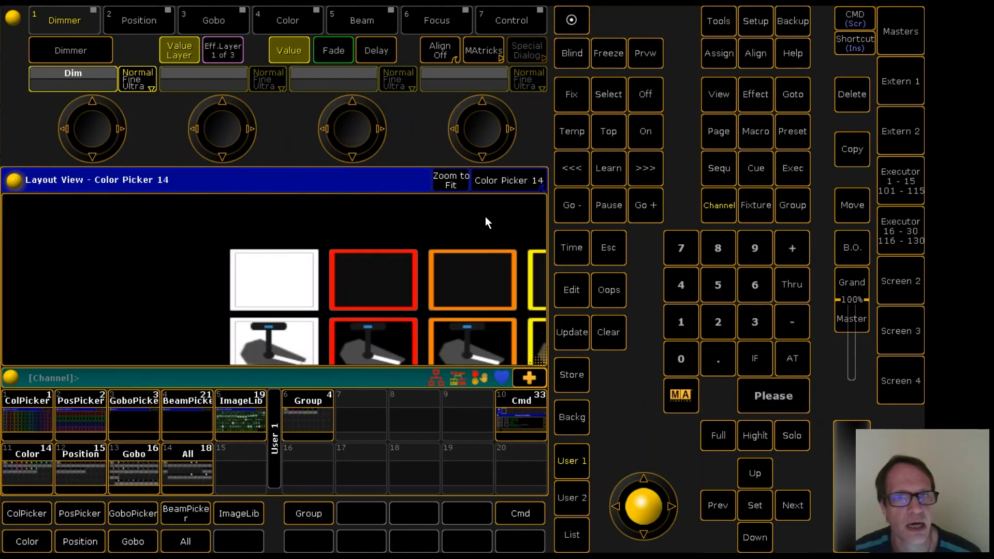
Show the Gobo Picker 13 layout fitted to the window and store this screen over the existing GoboPicker view.
left_click(511, 183)
left_click(511, 182)
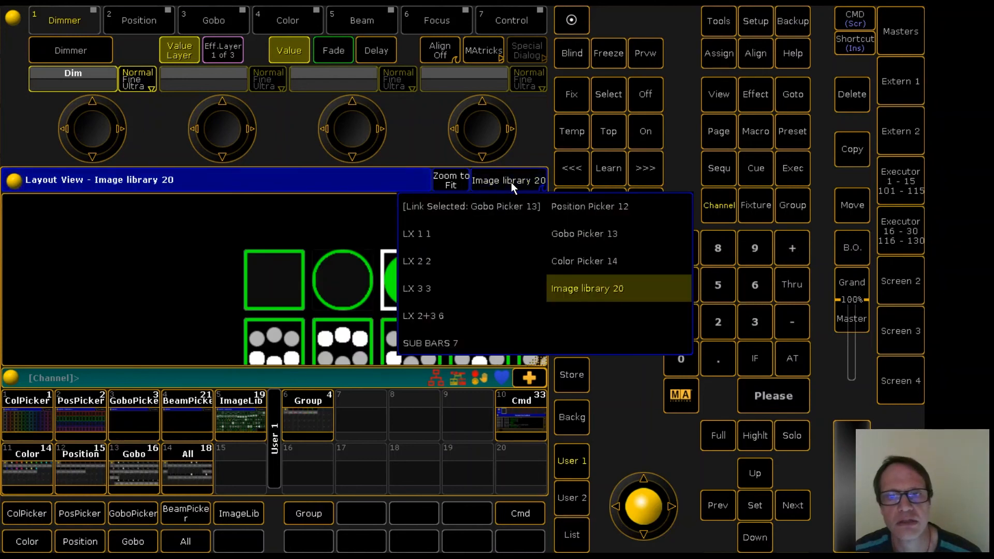
left_click(563, 232)
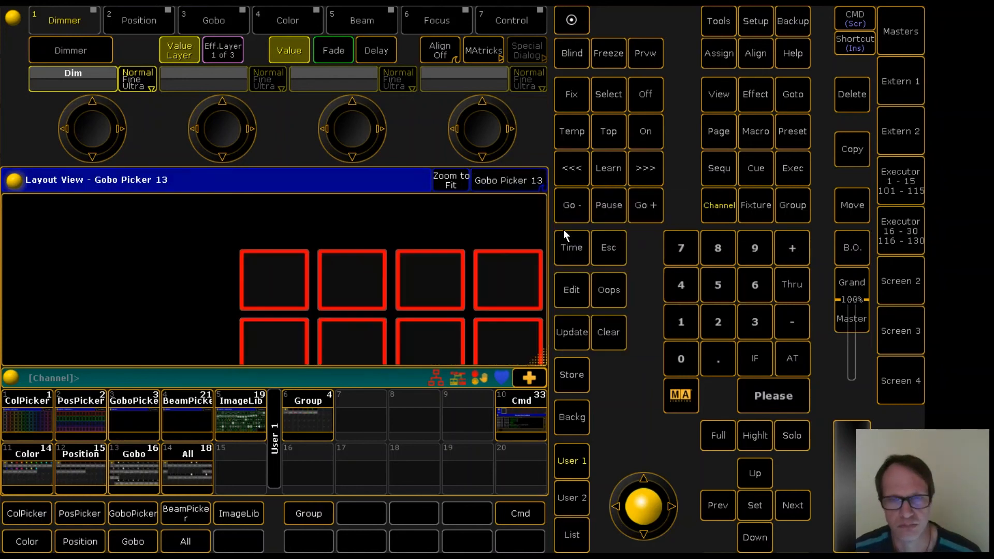
left_click(451, 180)
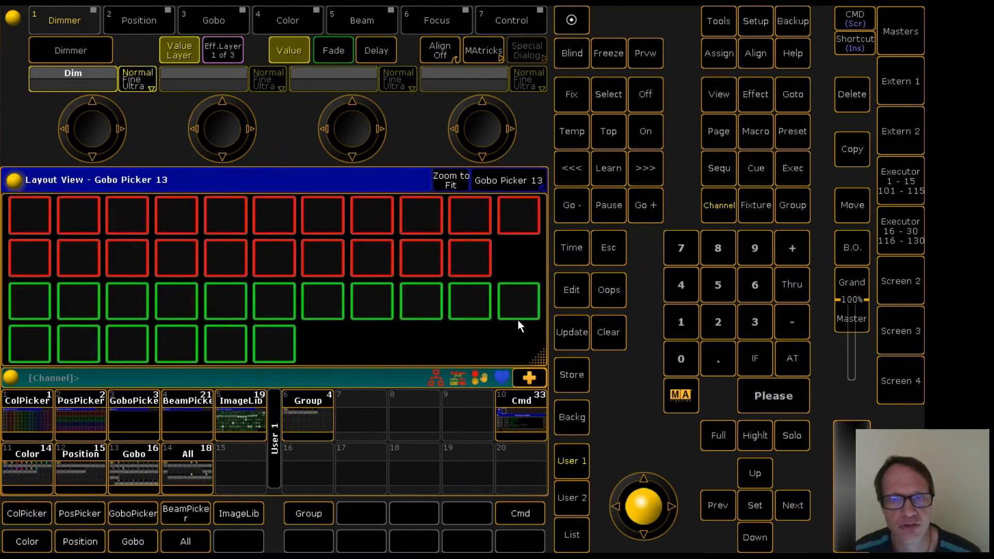
left_click(575, 373)
left_click(138, 423)
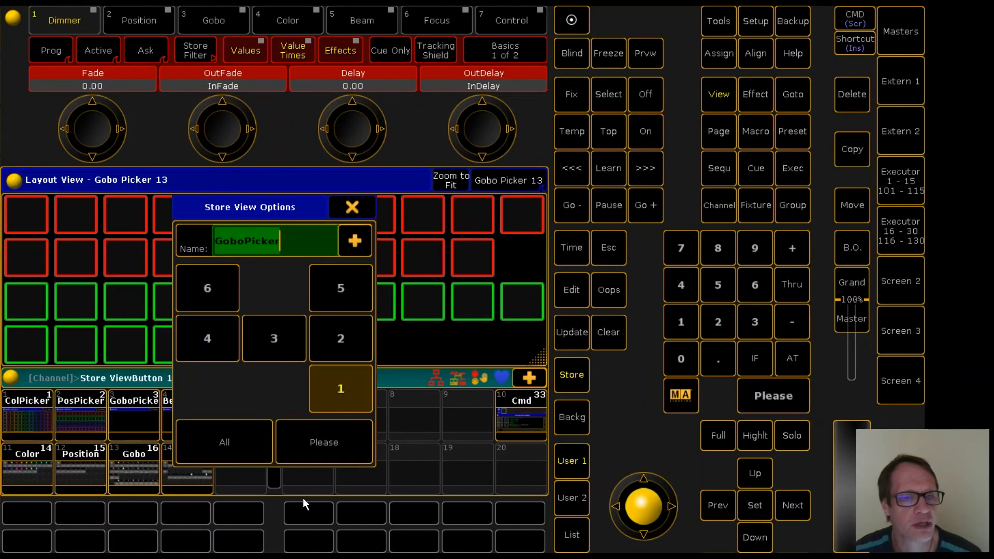
left_click(318, 440)
Place the selected disc image on the first red gobo tile and the scattered-dots image from the image library on the second.
left_click(29, 214)
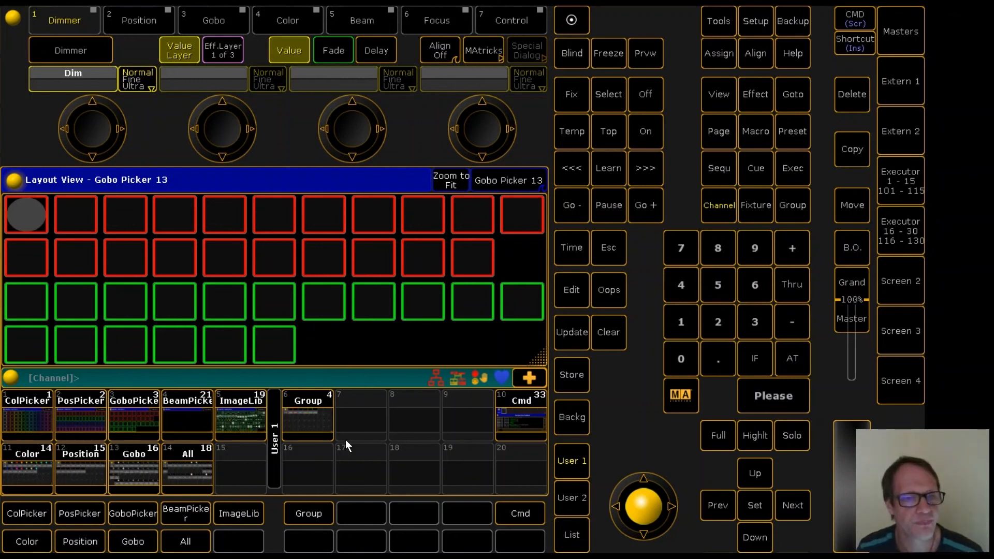
left_click(243, 409)
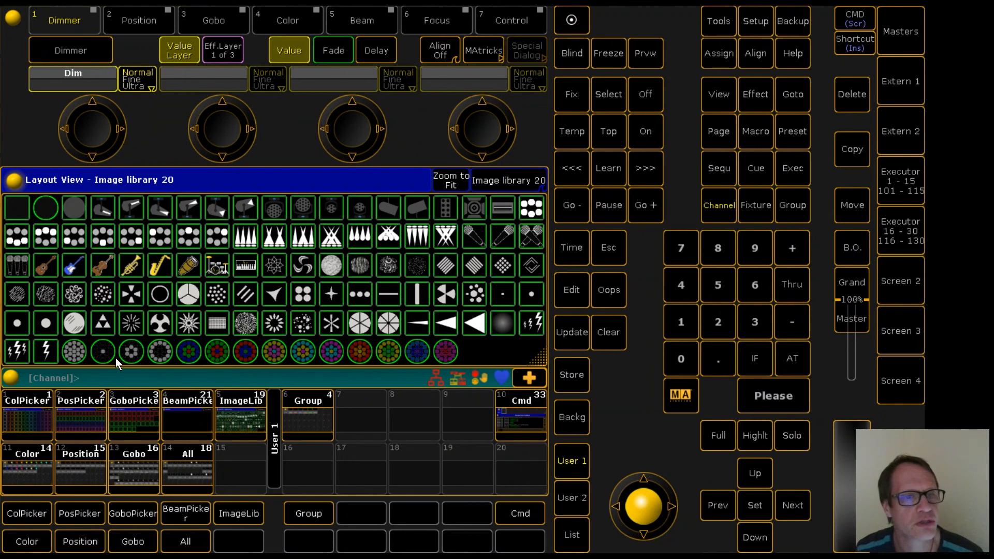
left_click(217, 294)
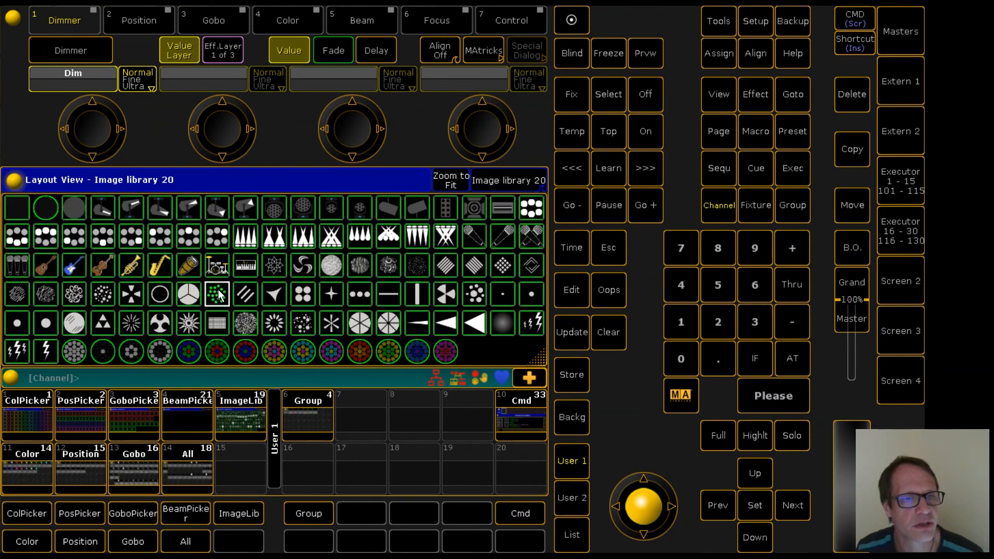
left_click(136, 415)
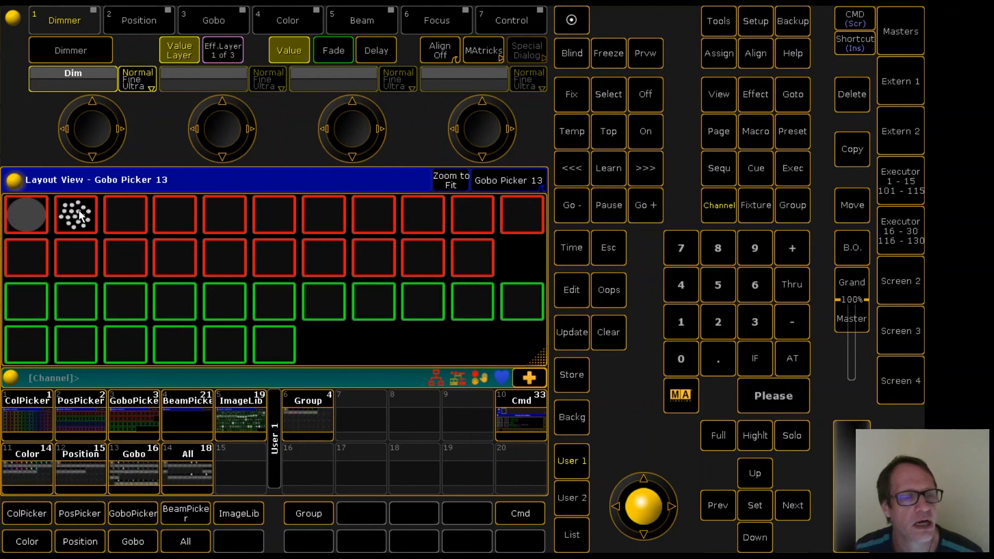